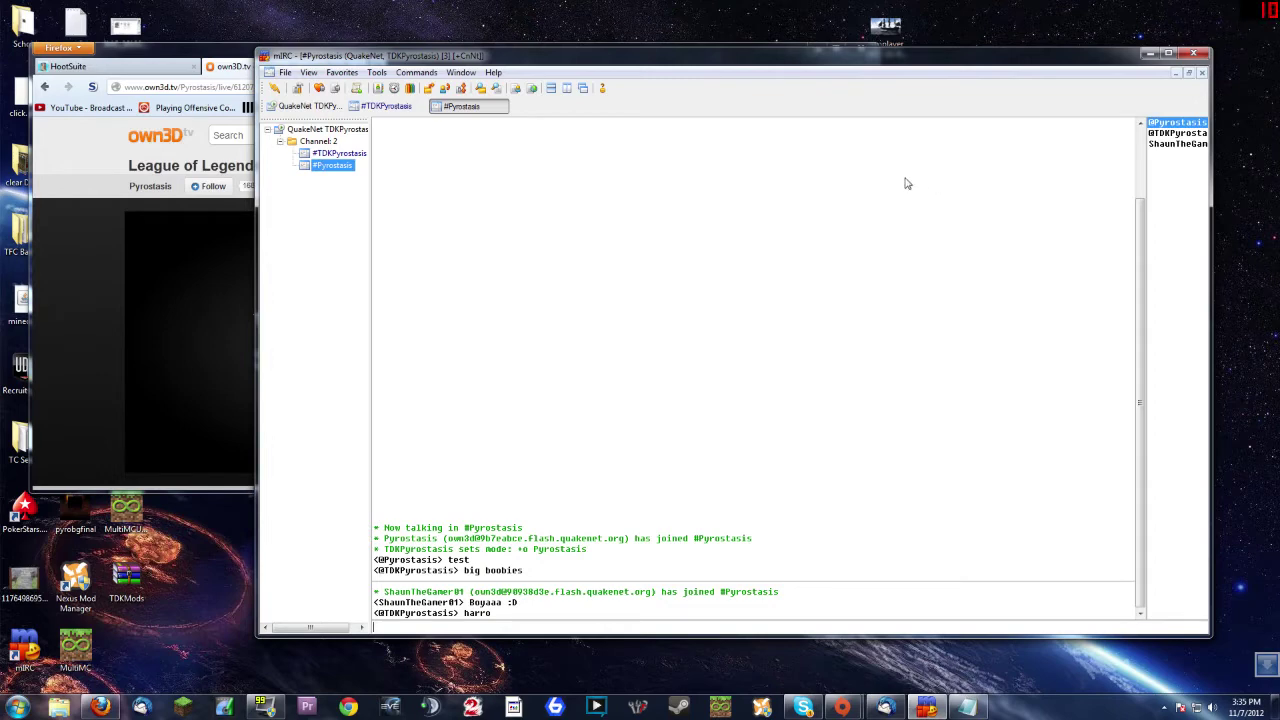
# Choose File > Select Server in mIRC to open the server options
pyautogui.click(286, 74)
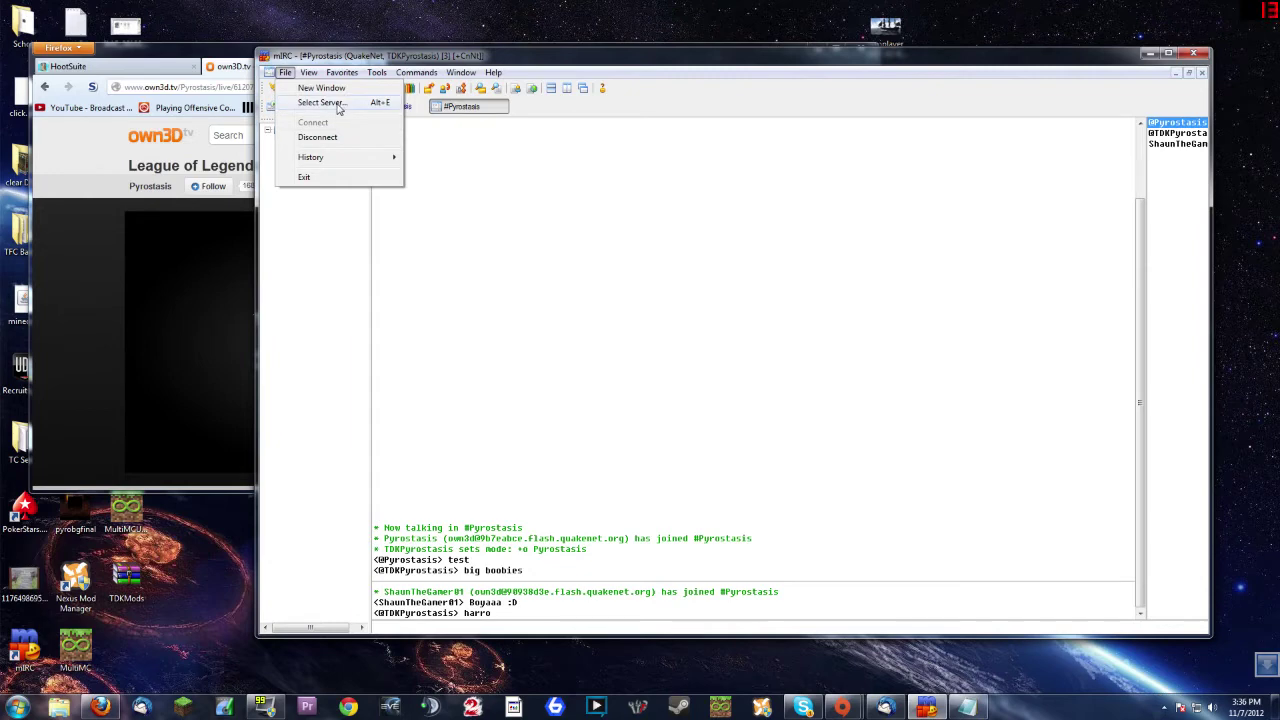
pyautogui.click(339, 104)
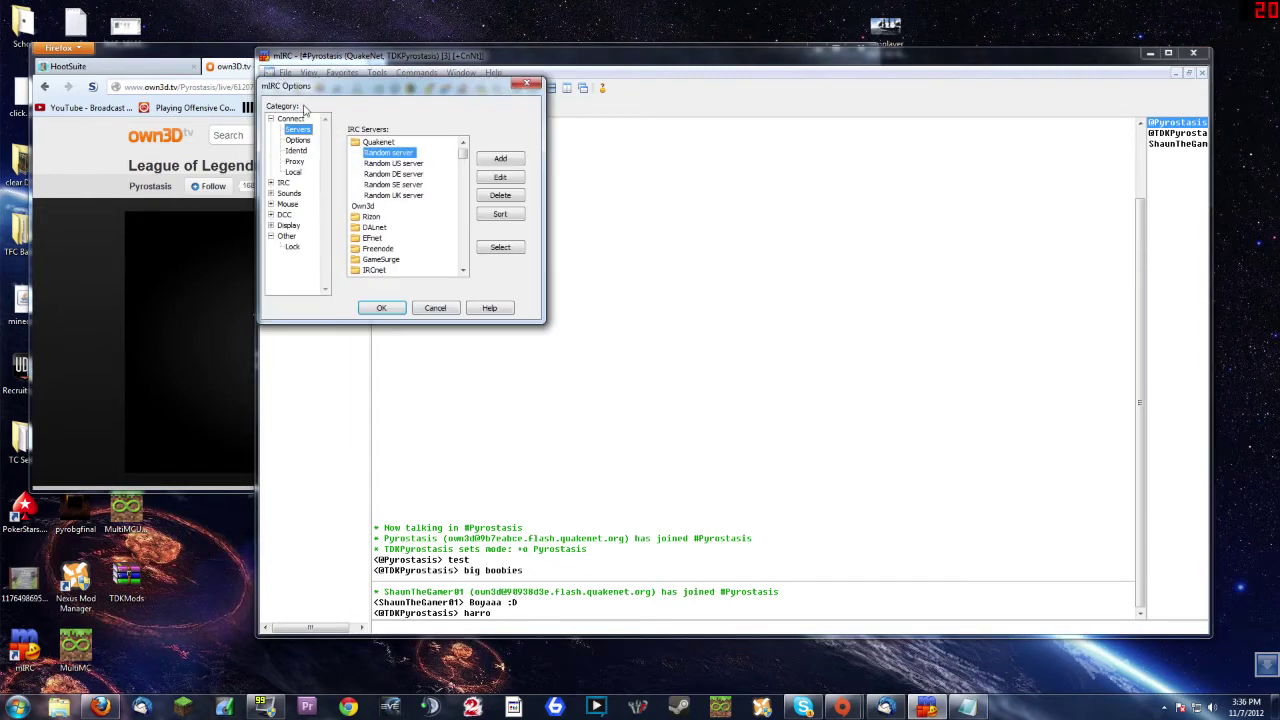
# Centre the Options dialog and review the Connect page's nickname and alternative nickname fields
pyautogui.moveTo(358, 90); pyautogui.dragTo(630, 217)
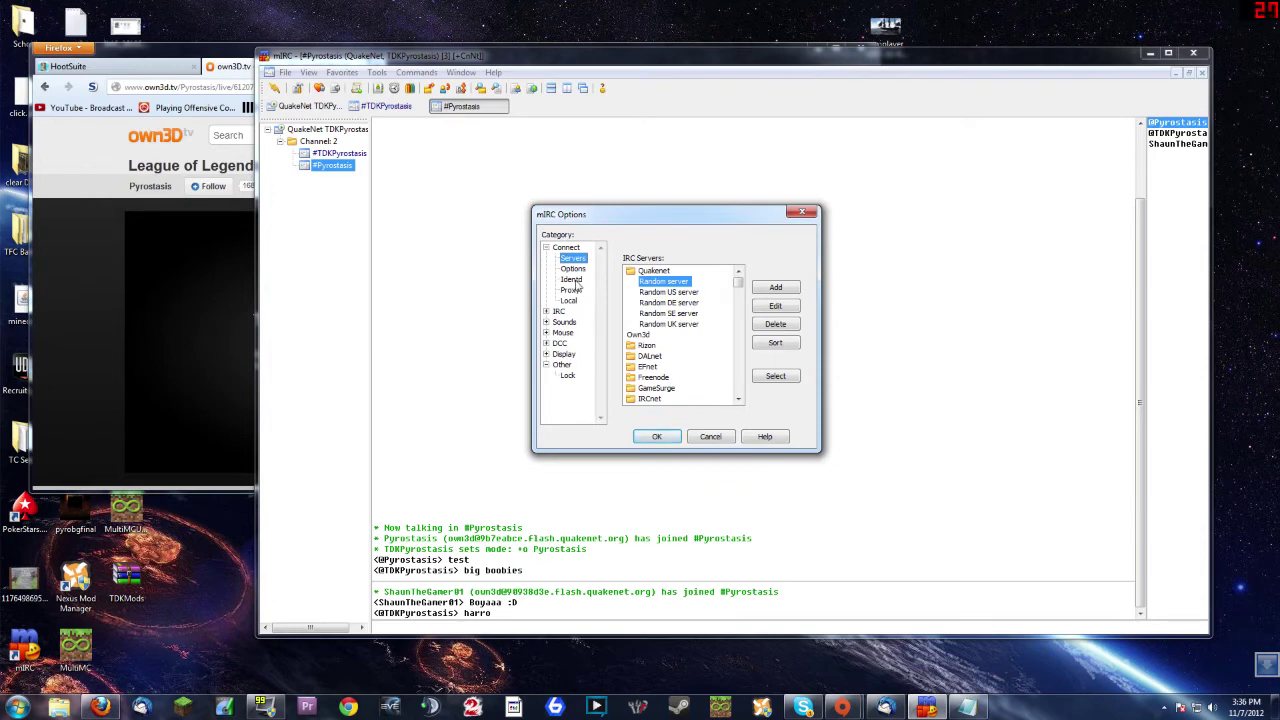
pyautogui.click(575, 248)
pyautogui.doubleClick(750, 266)
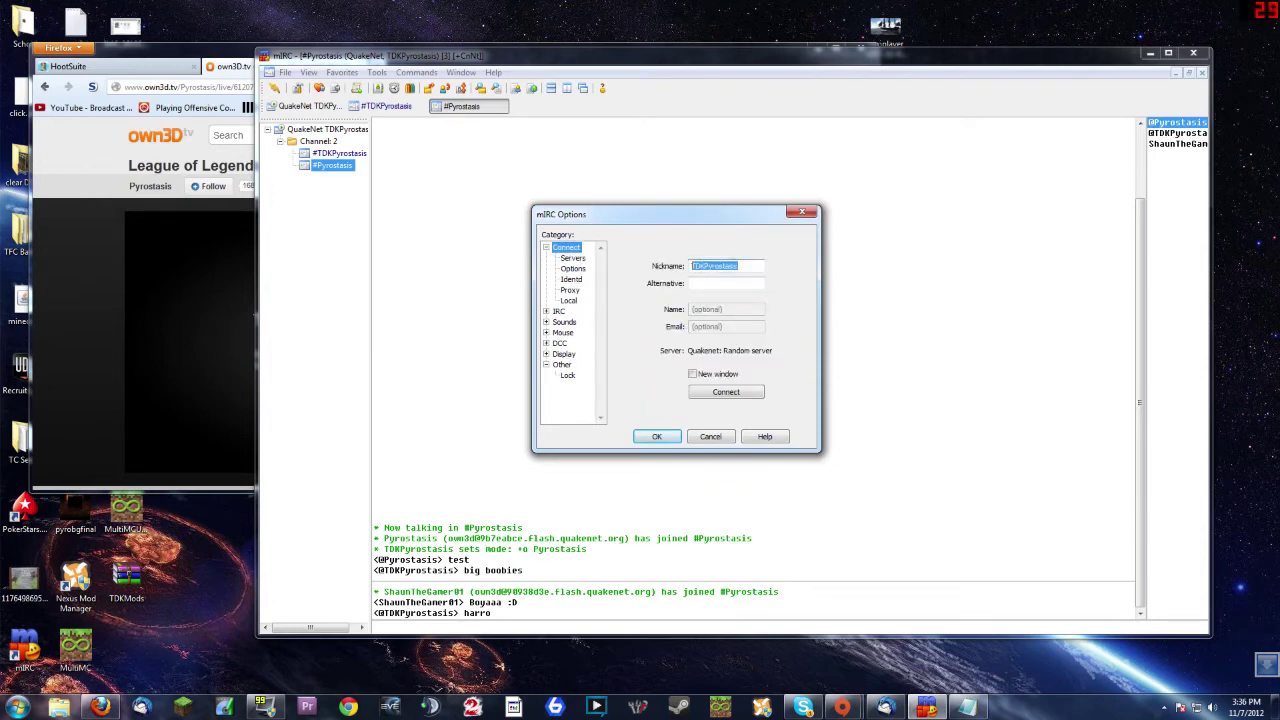
pyautogui.click(745, 283)
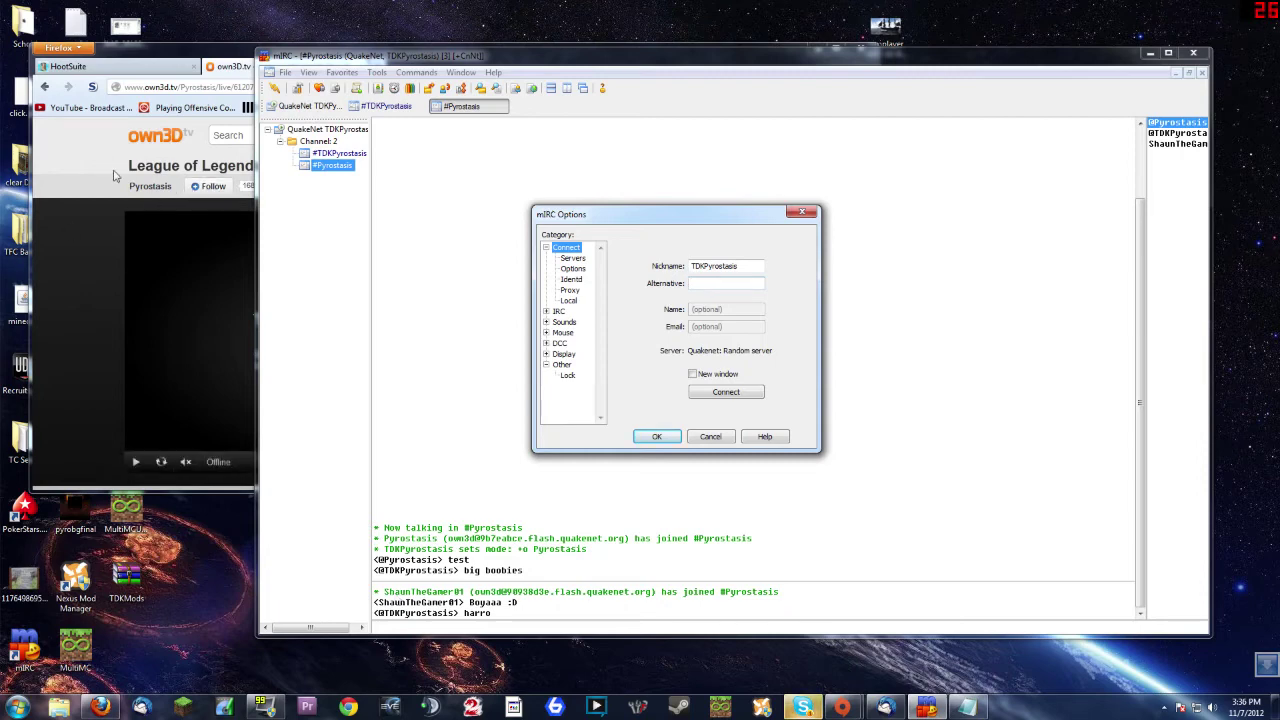
pyautogui.hotkey('alt', 'Tab')
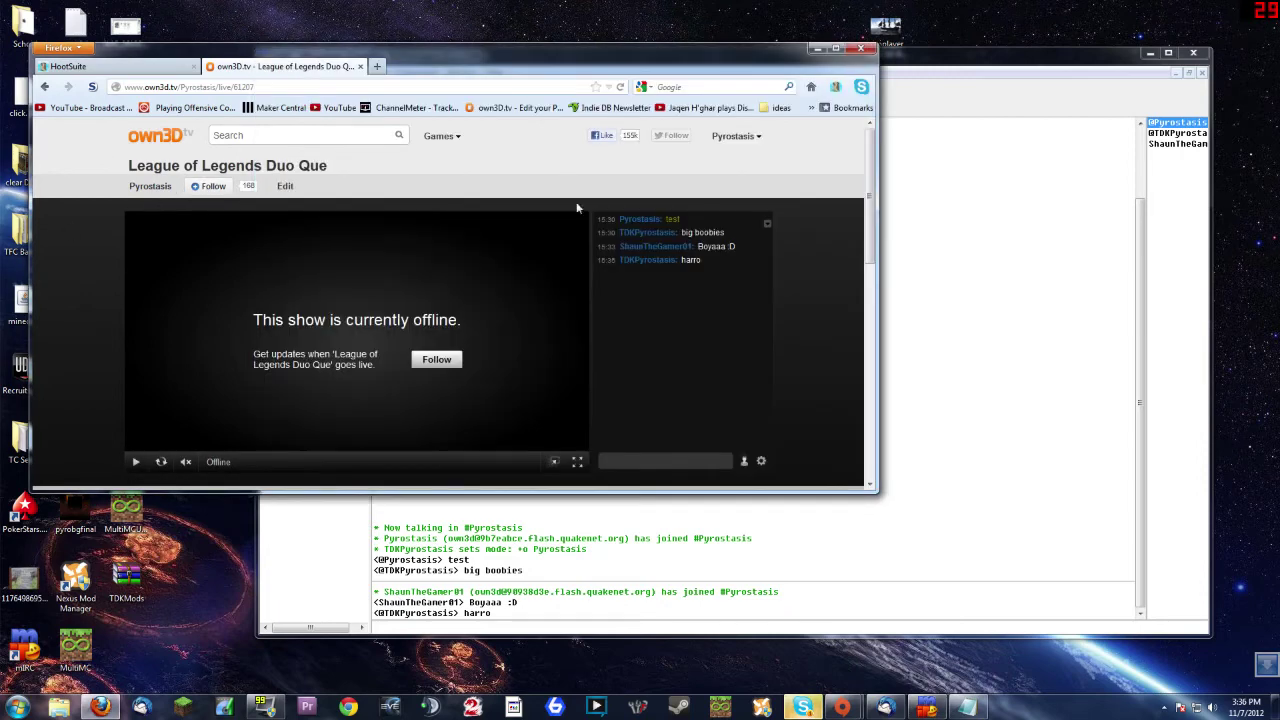
pyautogui.click(1040, 389)
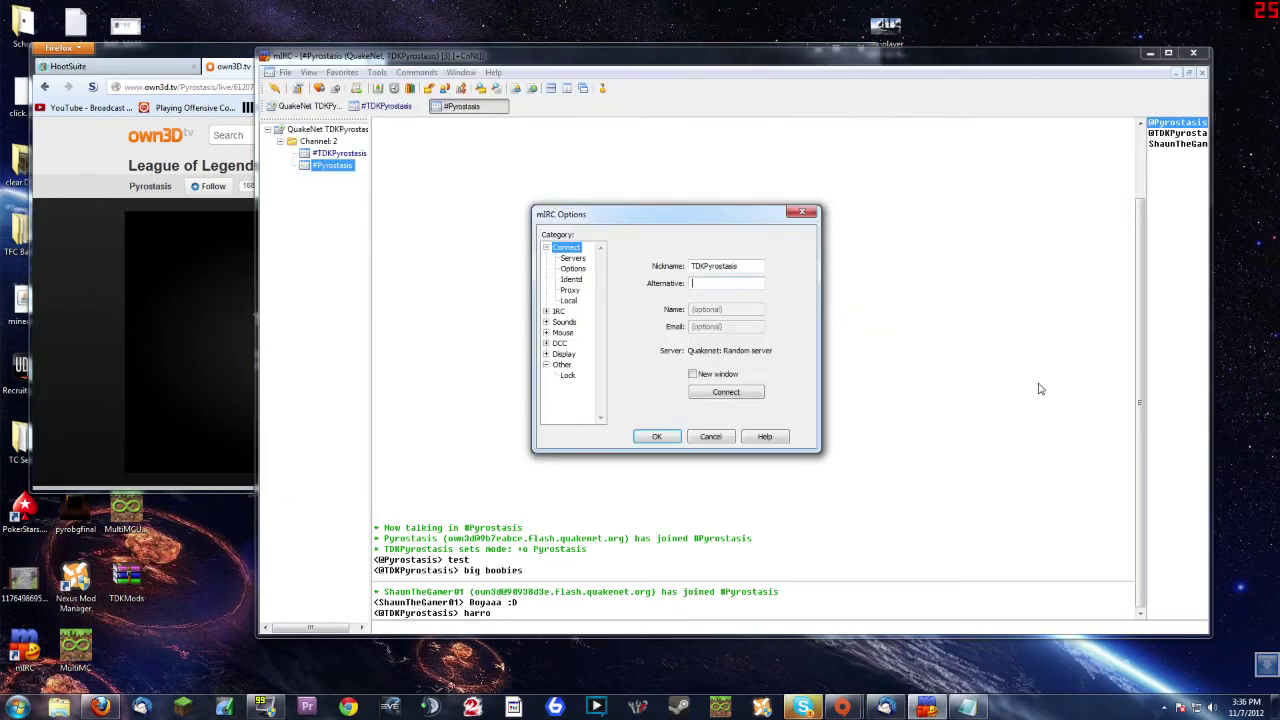
# Show the Servers page and scroll through the IRC Servers list
pyautogui.click(572, 259)
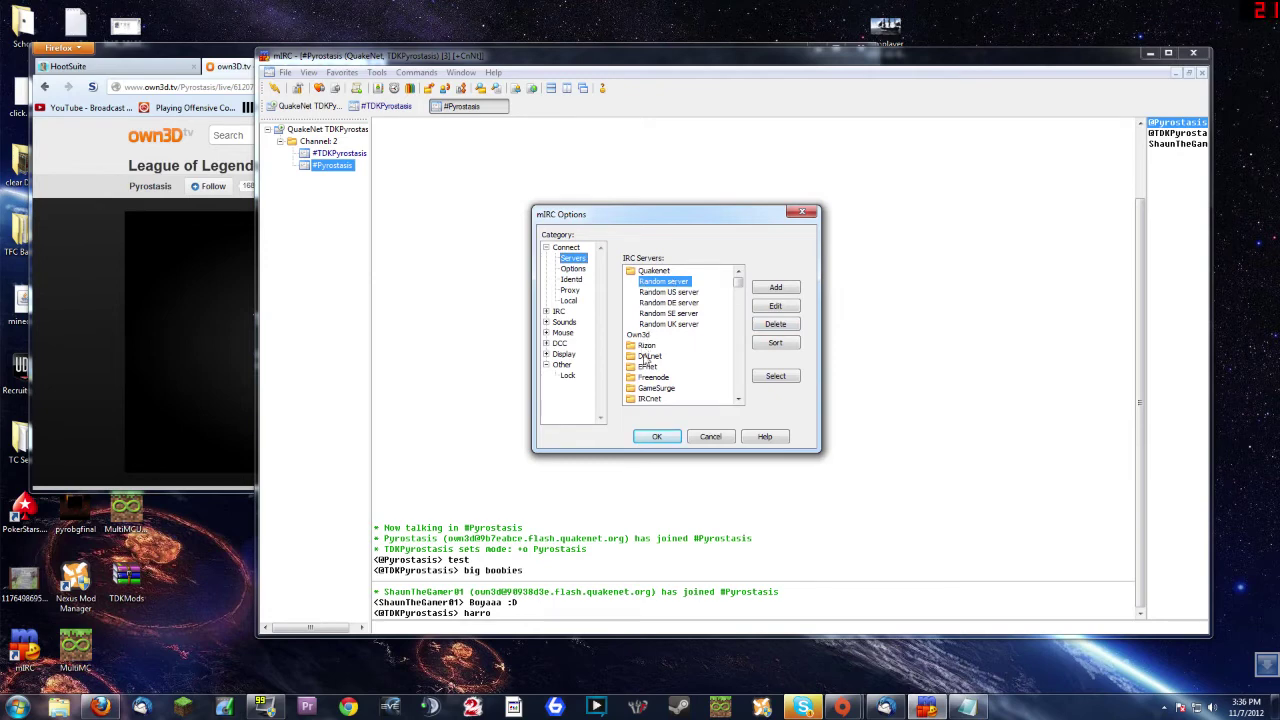
pyautogui.click(738, 399)
pyautogui.click(738, 399)
pyautogui.click(738, 399)
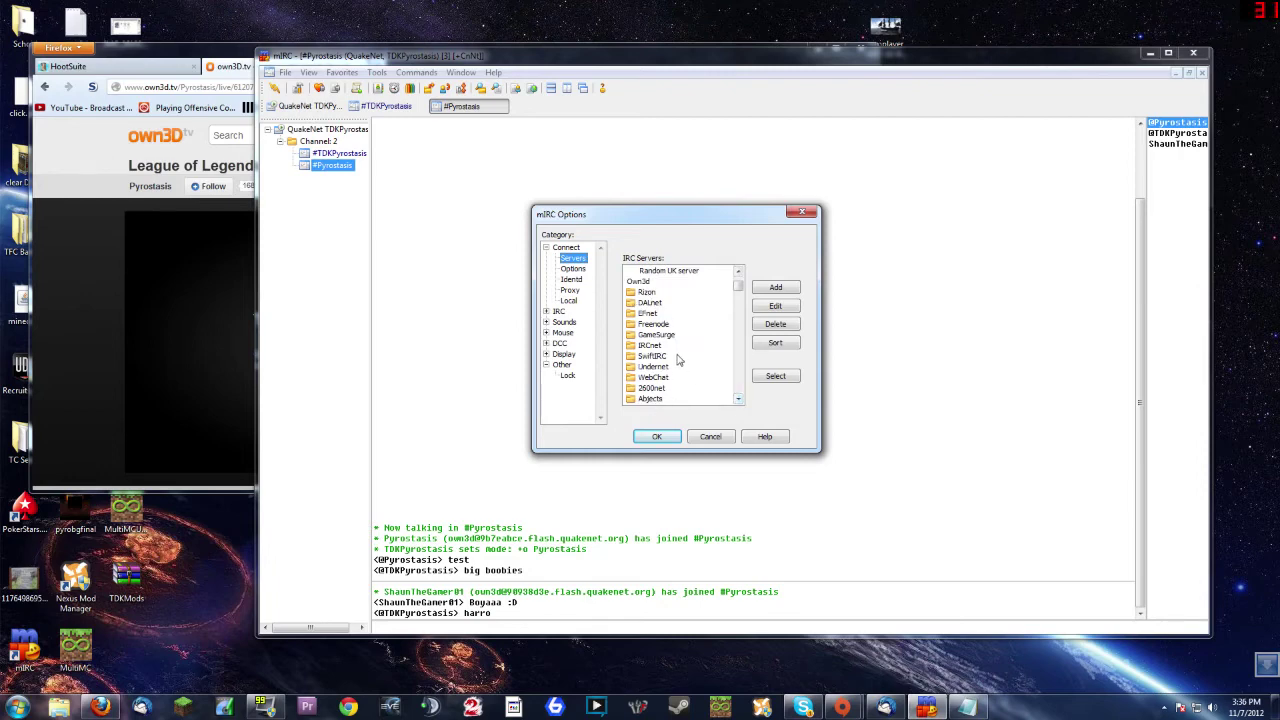
pyautogui.scroll(-3, 694, 338)
pyautogui.scroll(3, 678, 338)
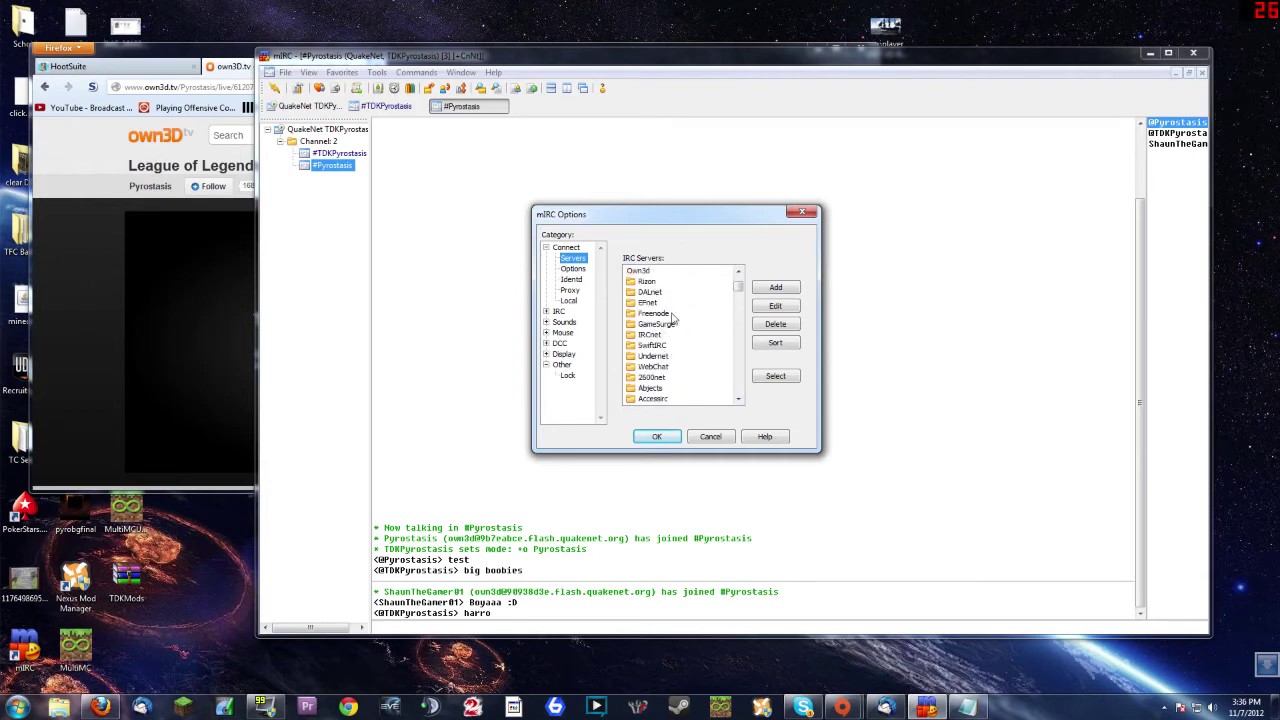
pyautogui.scroll(-4, 670, 345)
pyautogui.scroll(4, 690, 356)
pyautogui.scroll(2, 665, 287)
# Pick the QuakeNet Random server, apply it with Select, then cancel out of Options
pyautogui.press('Left')
pyautogui.press('Left')
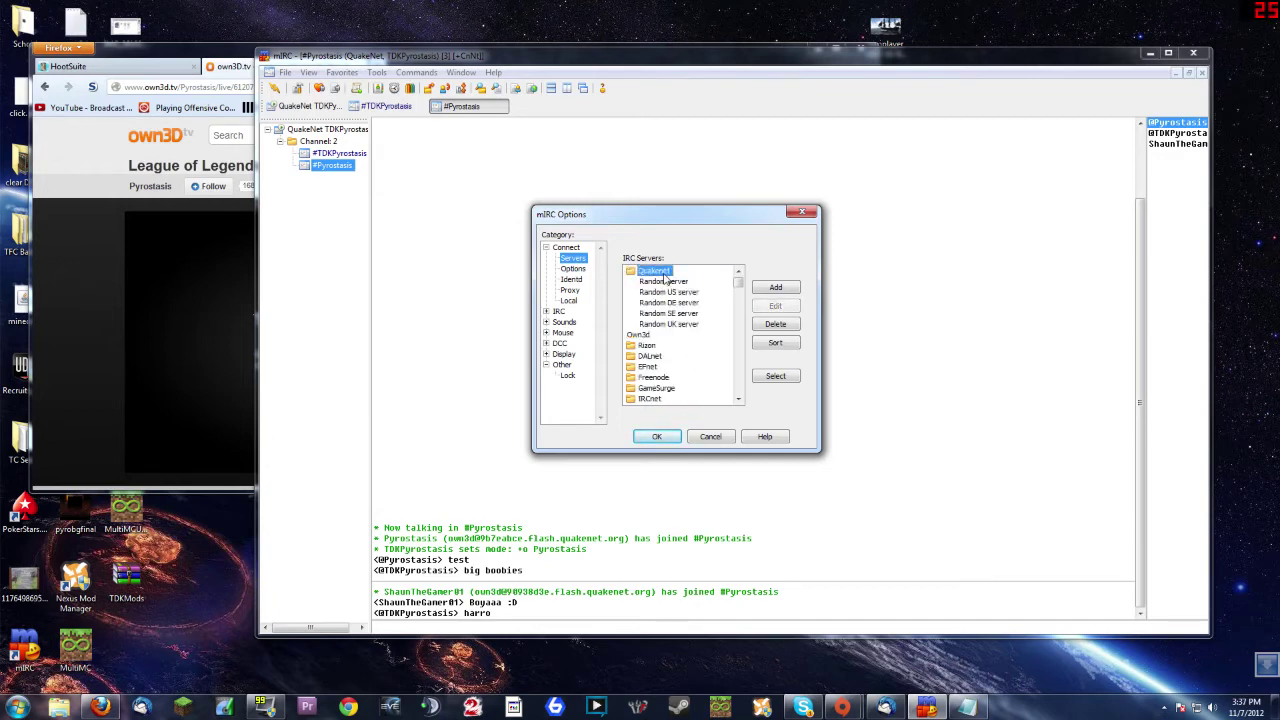
pyautogui.press('Right')
pyautogui.press('Down')
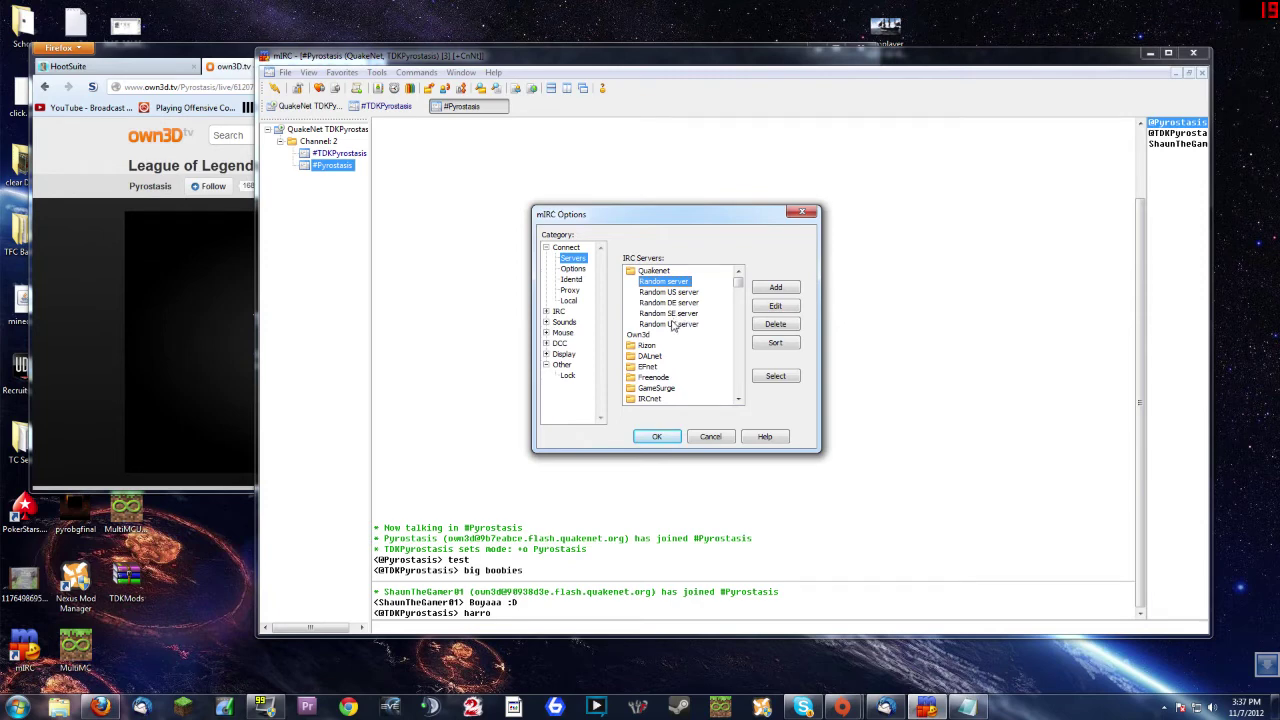
pyautogui.click(775, 377)
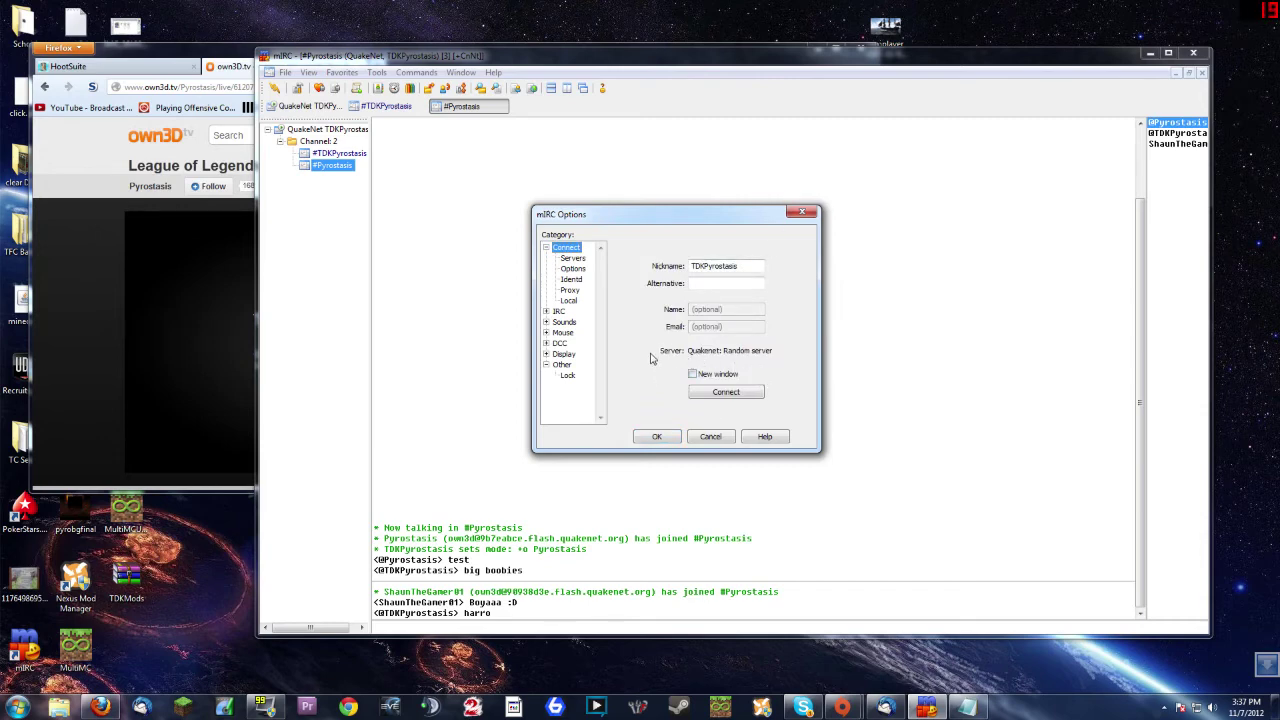
pyautogui.click(712, 436)
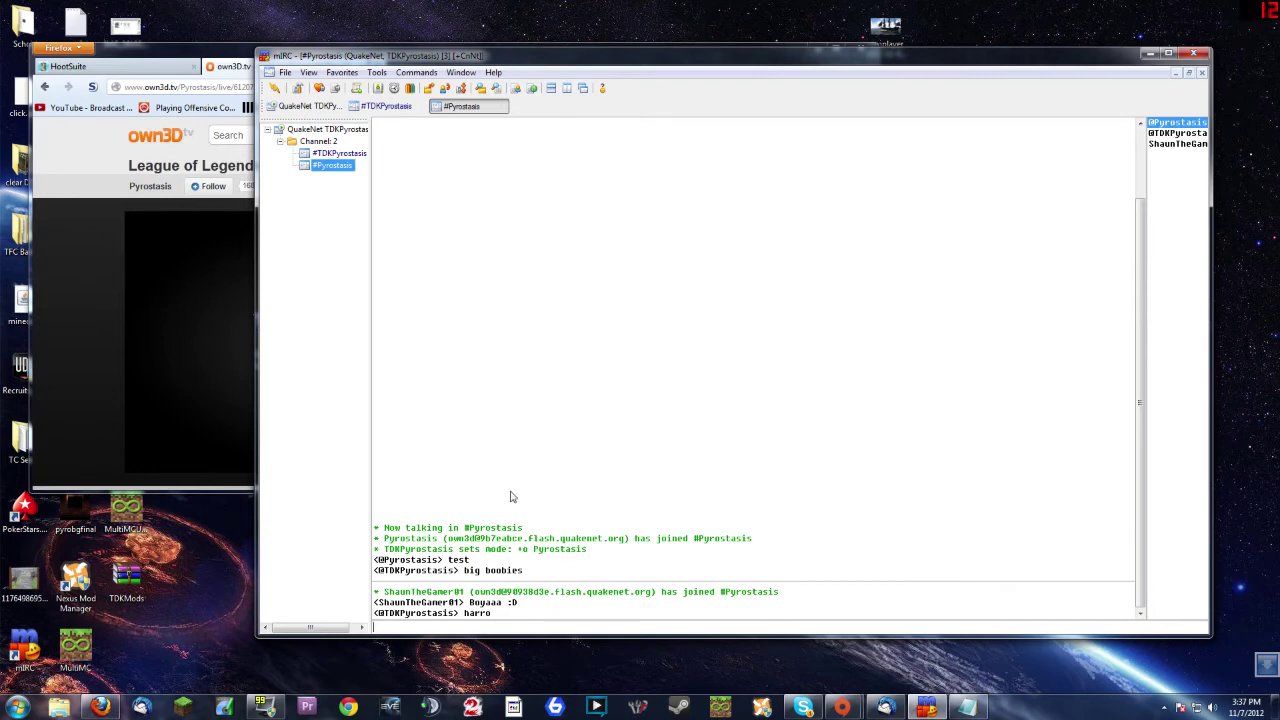
# Send '---->' from the own3D.tv chat and '<-------' from mIRC, confirming both appear
pyautogui.click(73, 291)
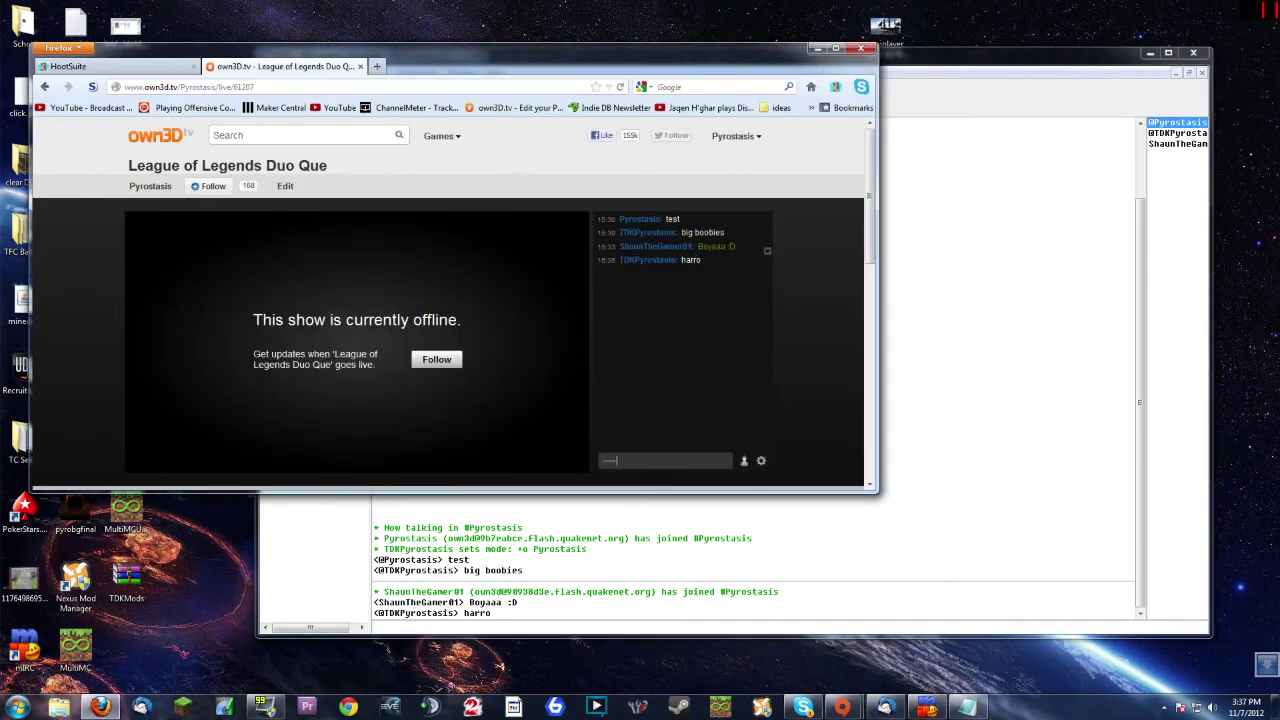
pyautogui.press('Return')
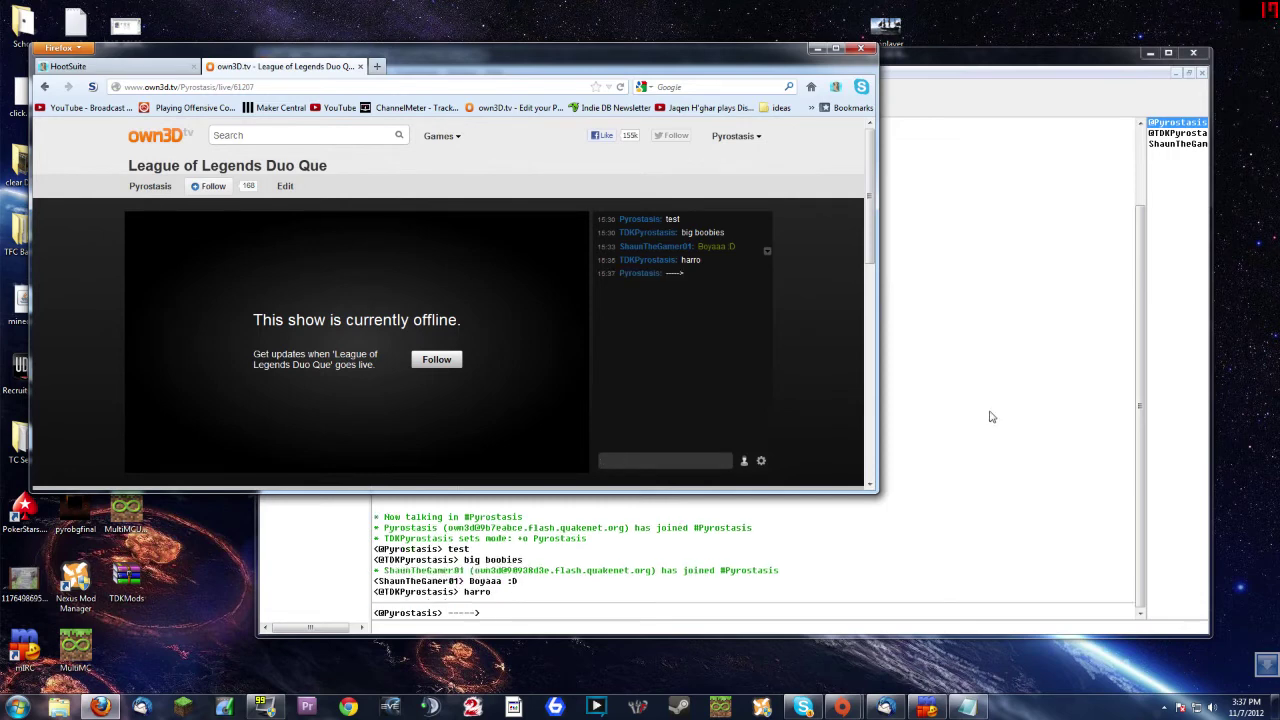
pyautogui.click(958, 420)
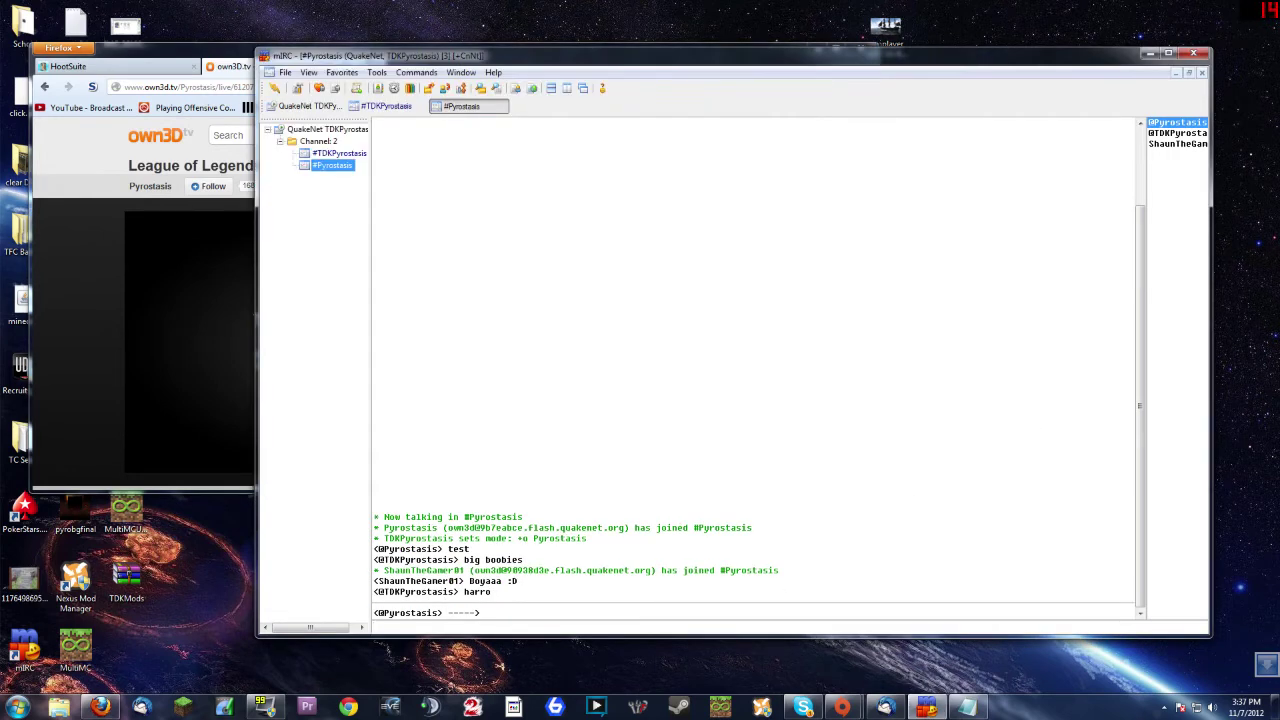
pyautogui.press('Return')
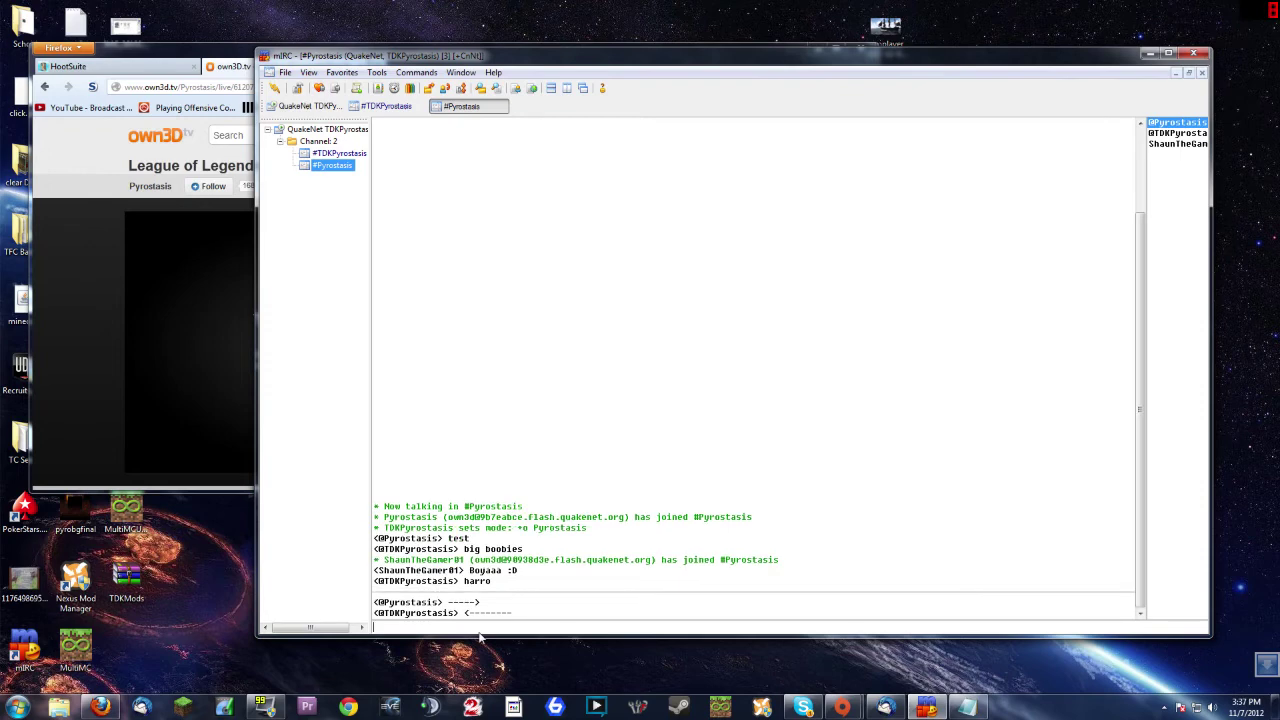
pyautogui.click(179, 304)
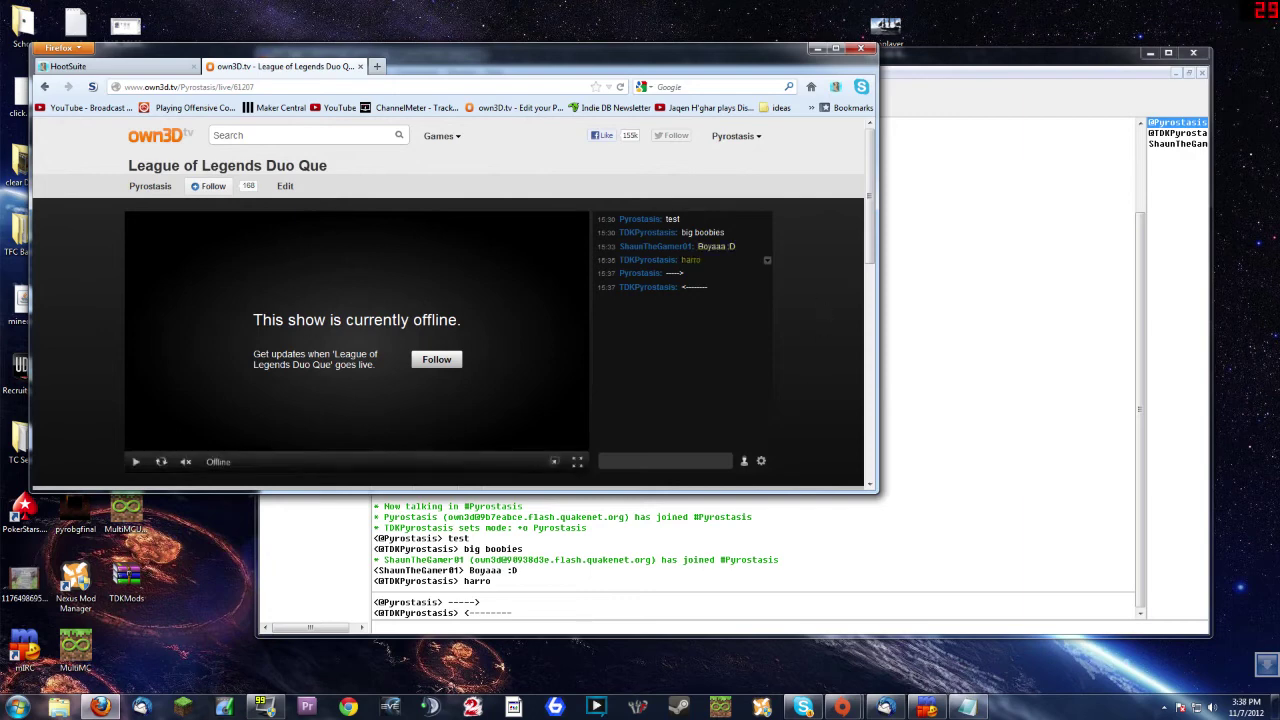
pyautogui.click(1057, 369)
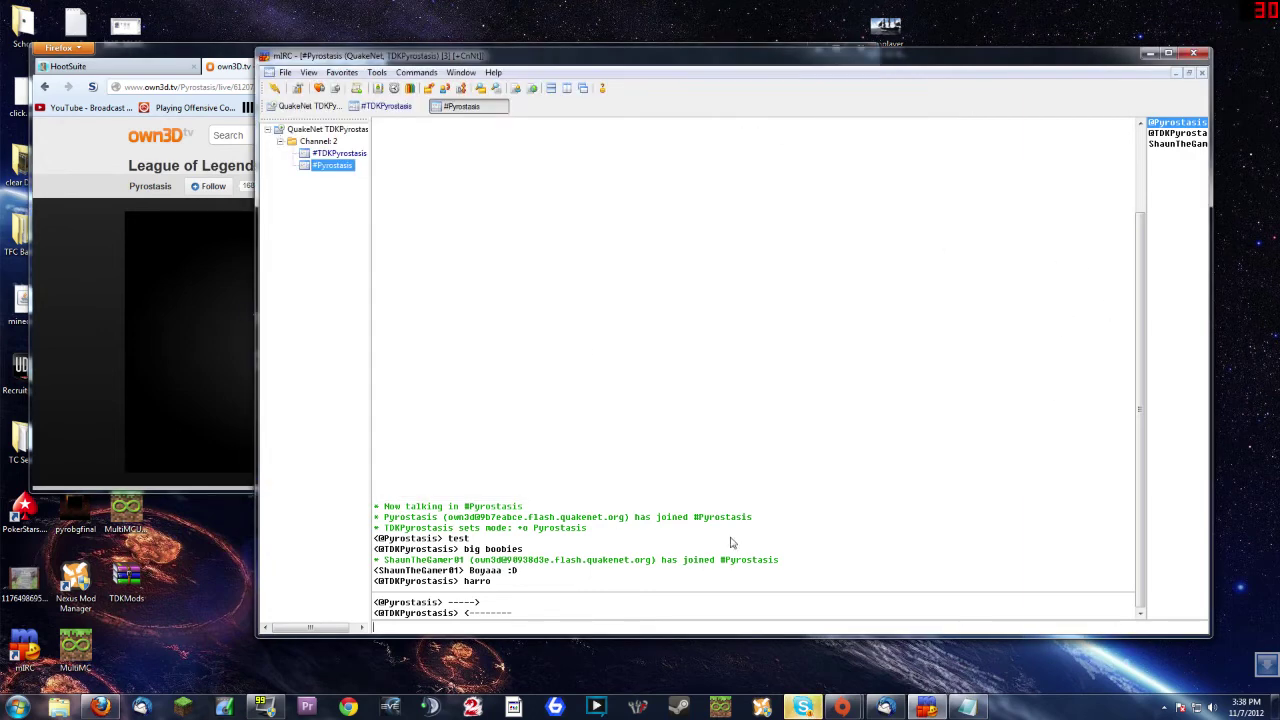
pyautogui.click(118, 296)
pyautogui.moveTo(769, 262)
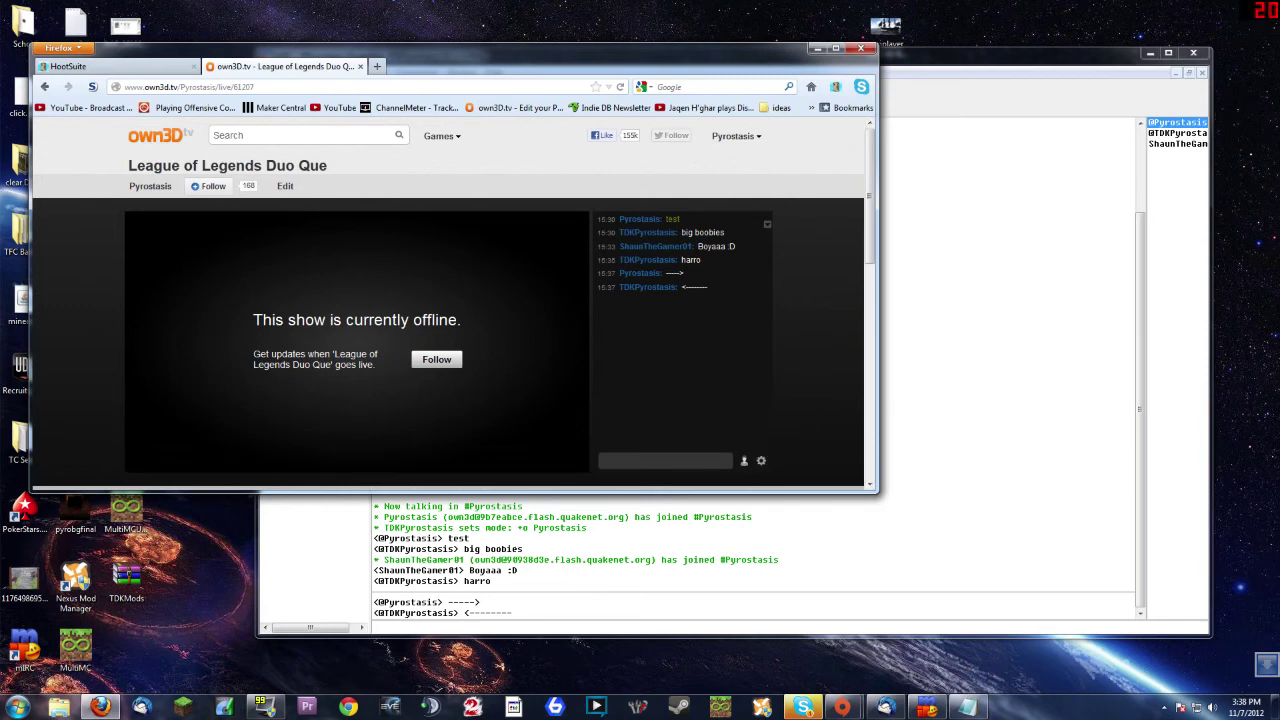
pyautogui.click(1024, 112)
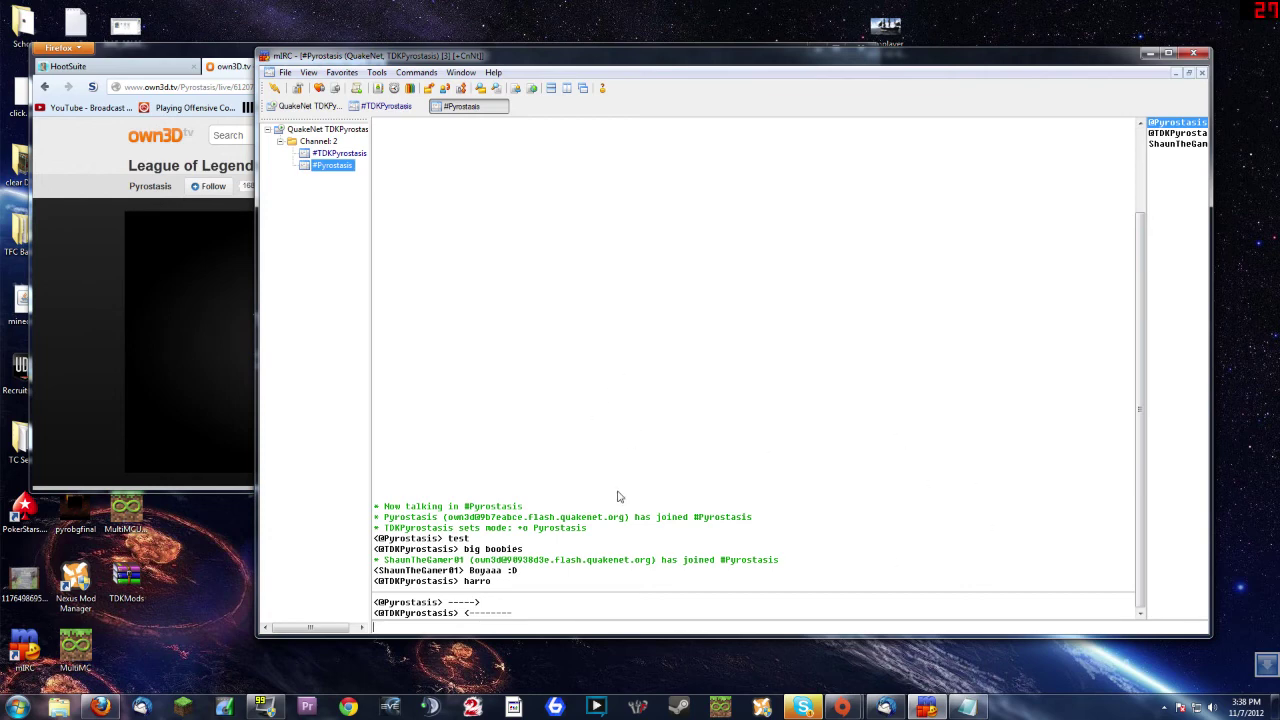
pyautogui.click(400, 108)
pyautogui.click(462, 106)
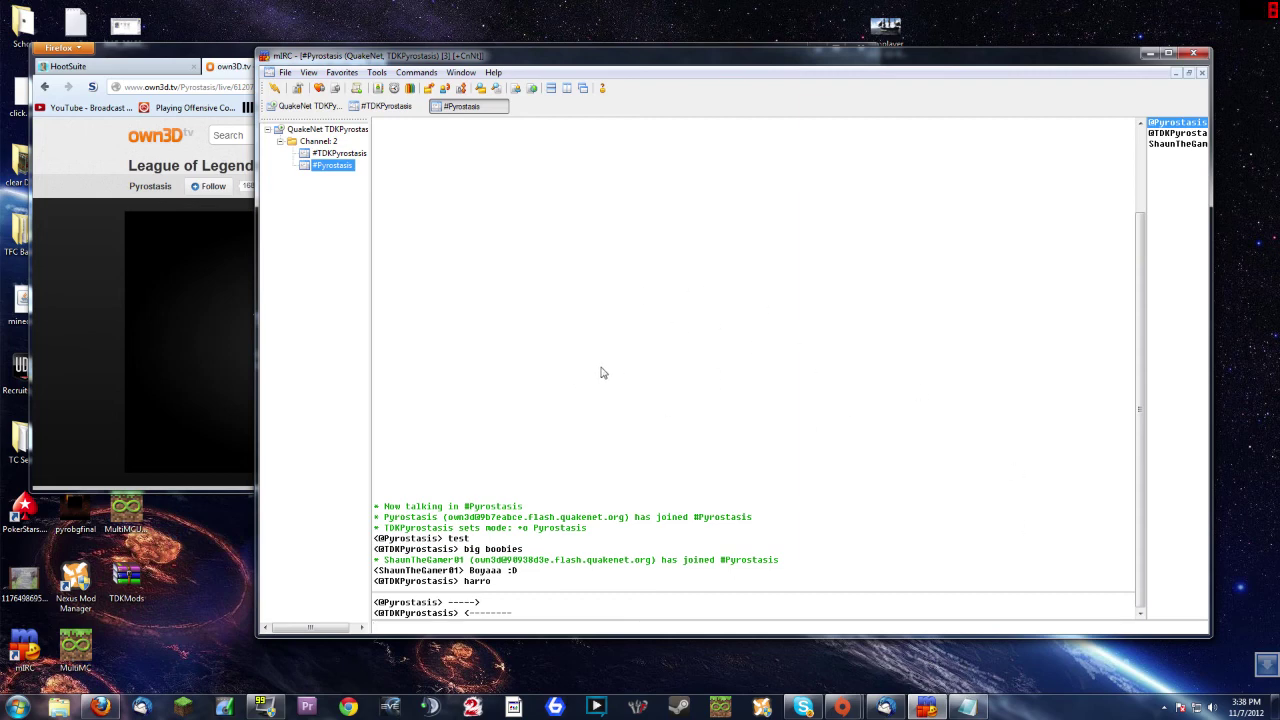
pyautogui.click(78, 348)
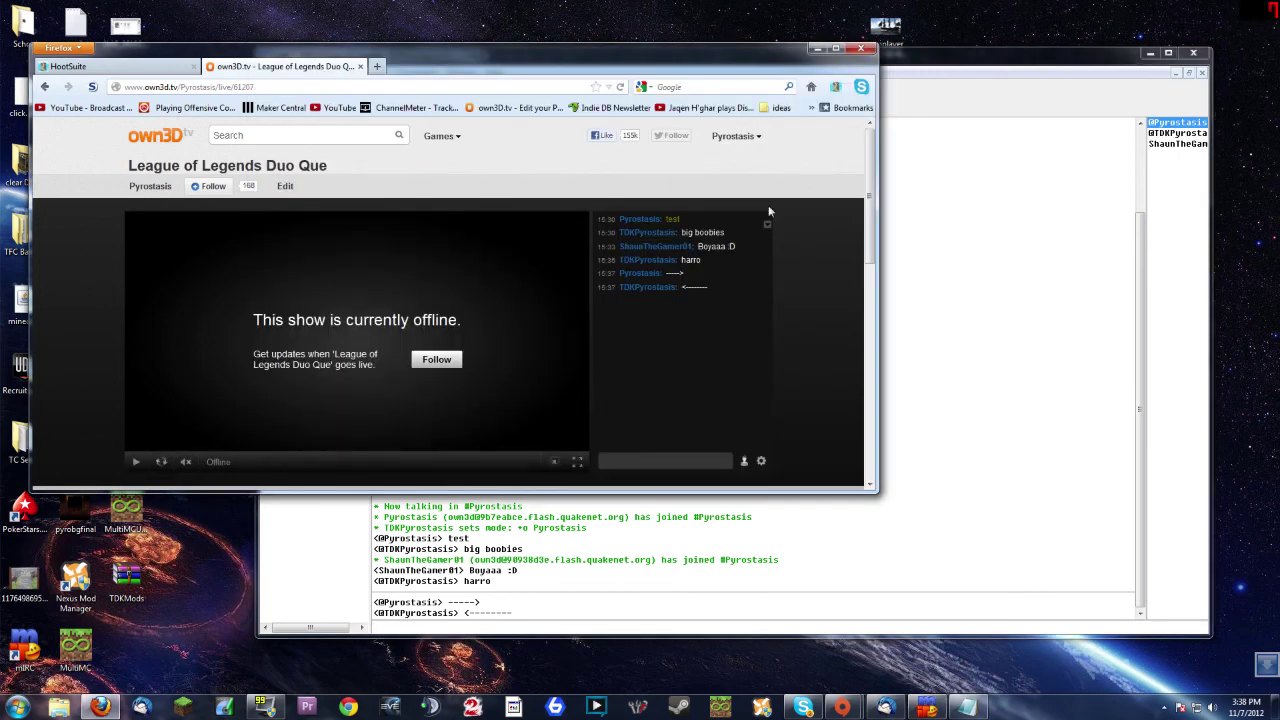
pyautogui.click(940, 110)
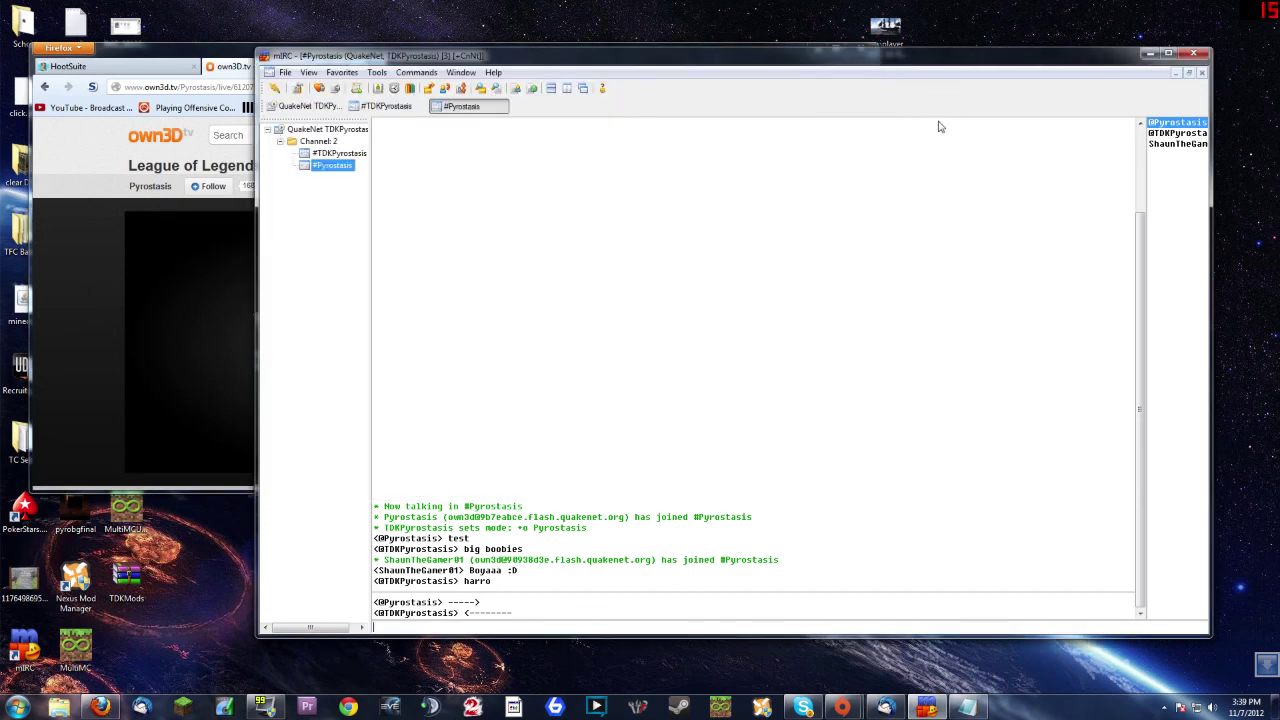